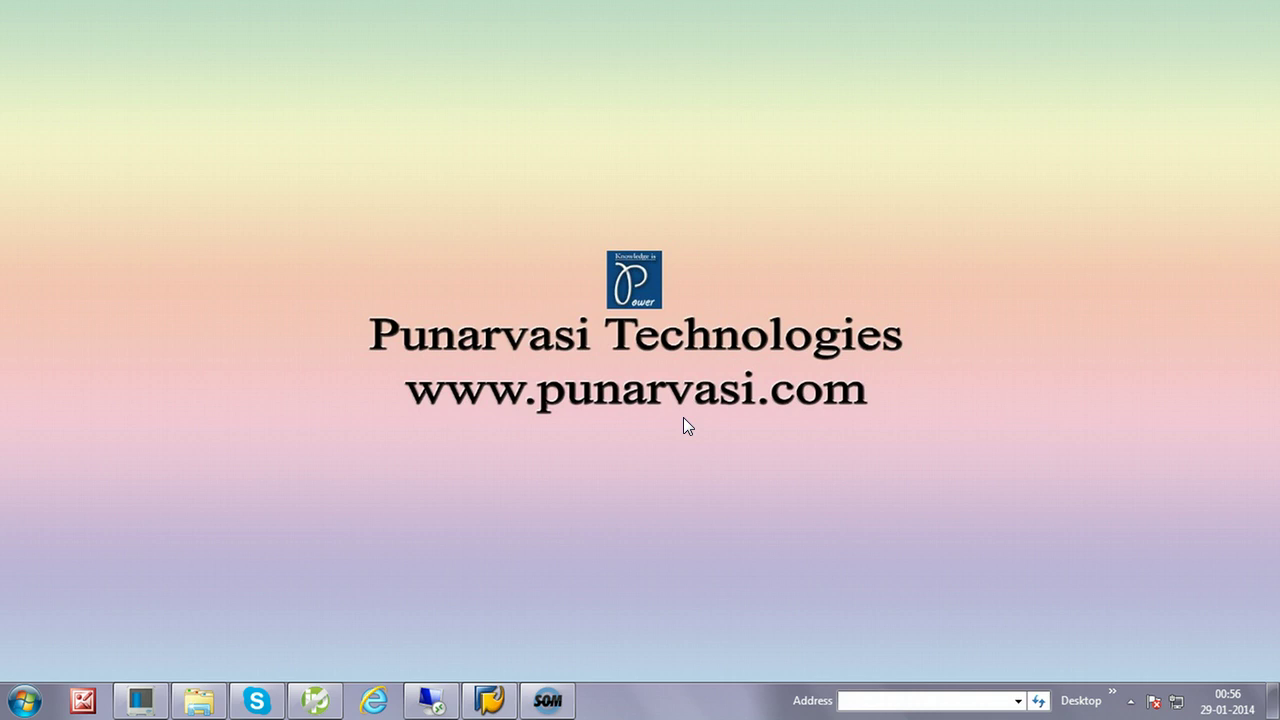
- In the remote server session, select the DIS connection in SAP Logon, then minimize SAP Logon
{"action": "left_click", "coordinate": [436, 703]}
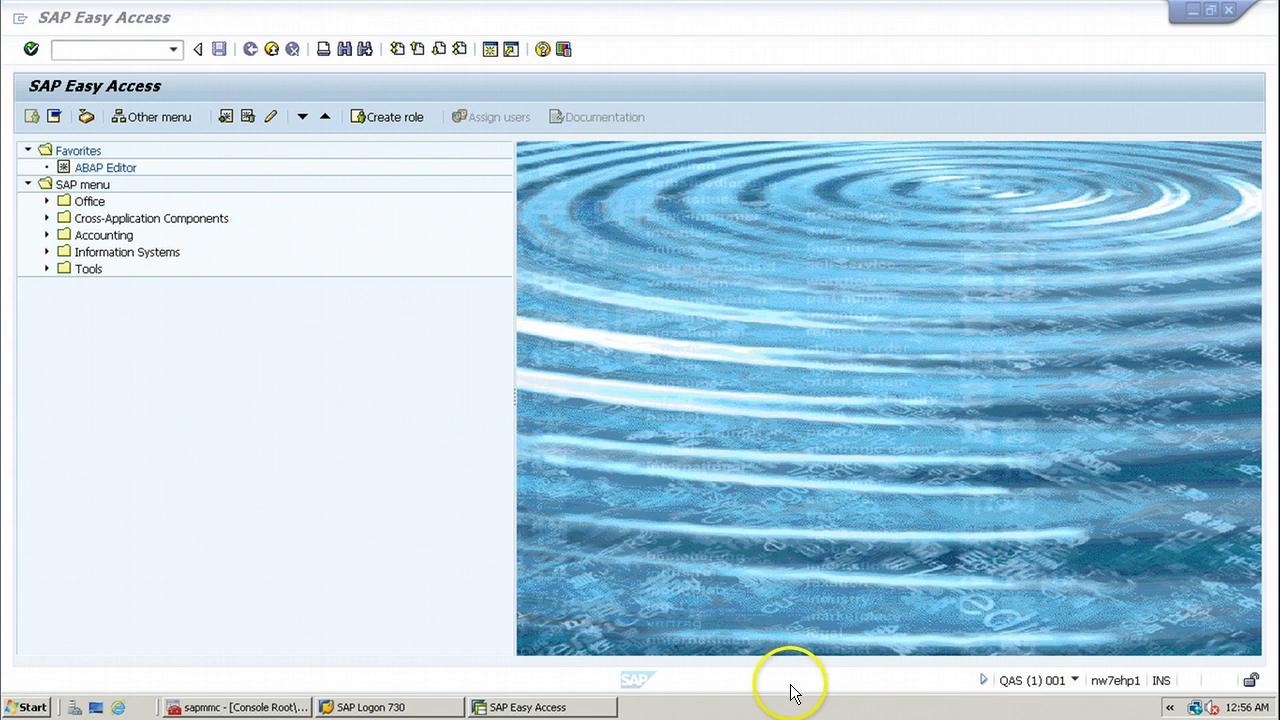
{"action": "left_click", "coordinate": [378, 710]}
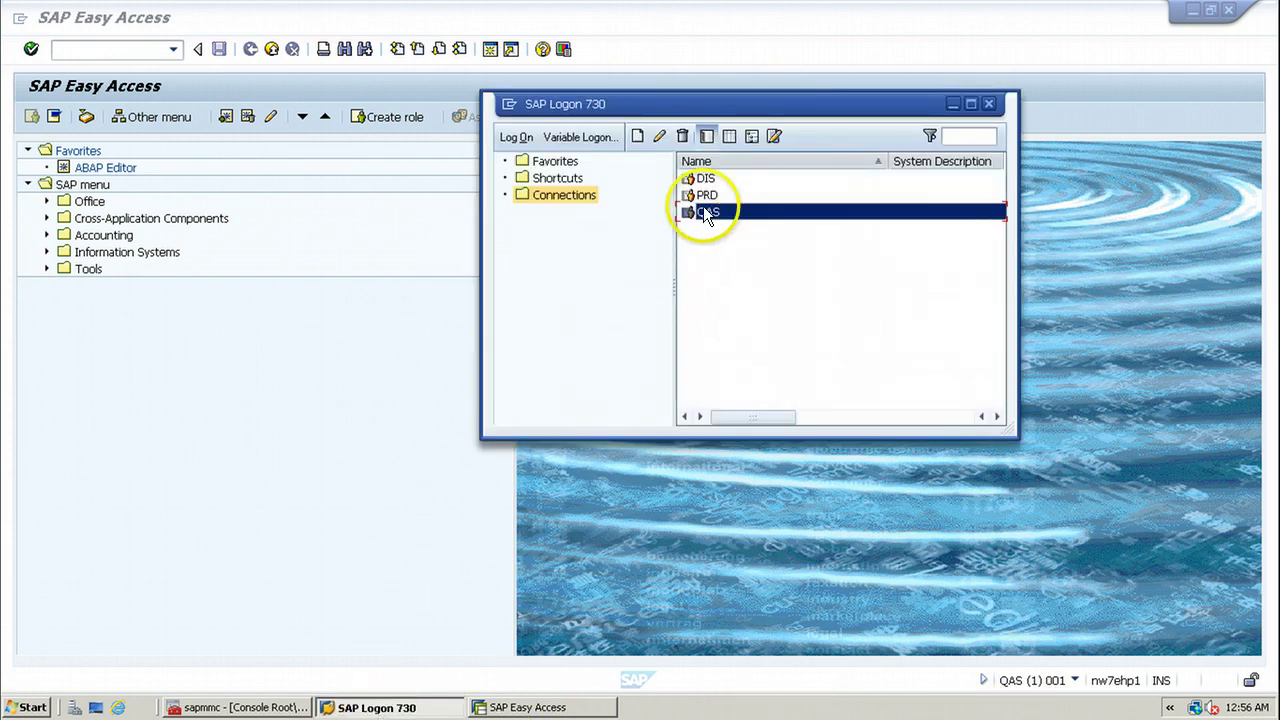
{"action": "left_click", "coordinate": [697, 180]}
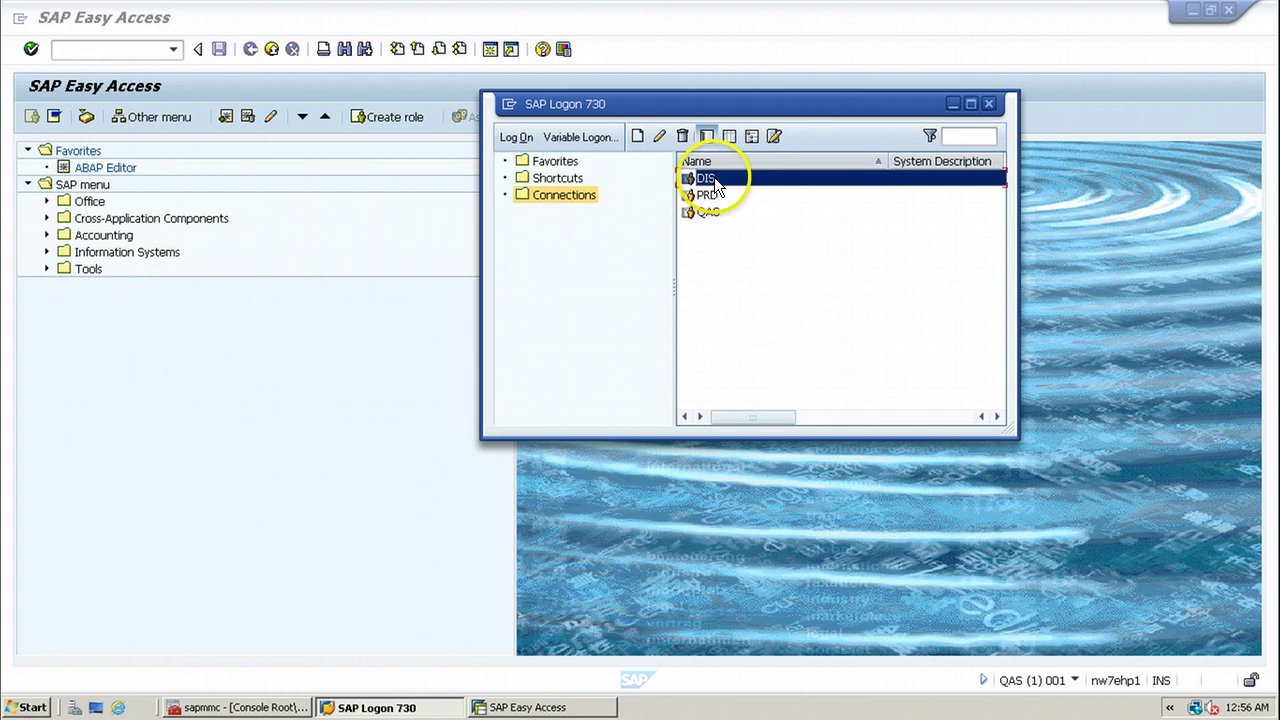
{"action": "left_click", "coordinate": [954, 104]}
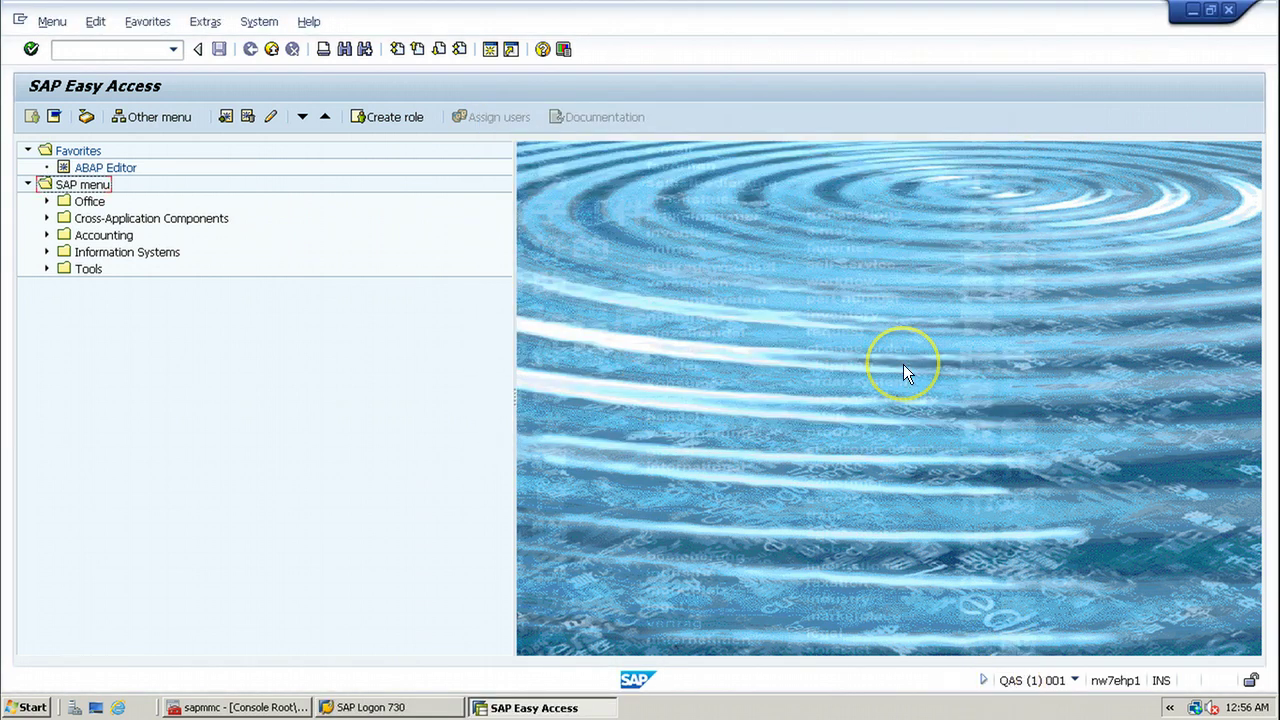
- Glance at the management console's instance list, then bring back QAS SAP Easy Access
{"action": "left_click", "coordinate": [556, 706]}
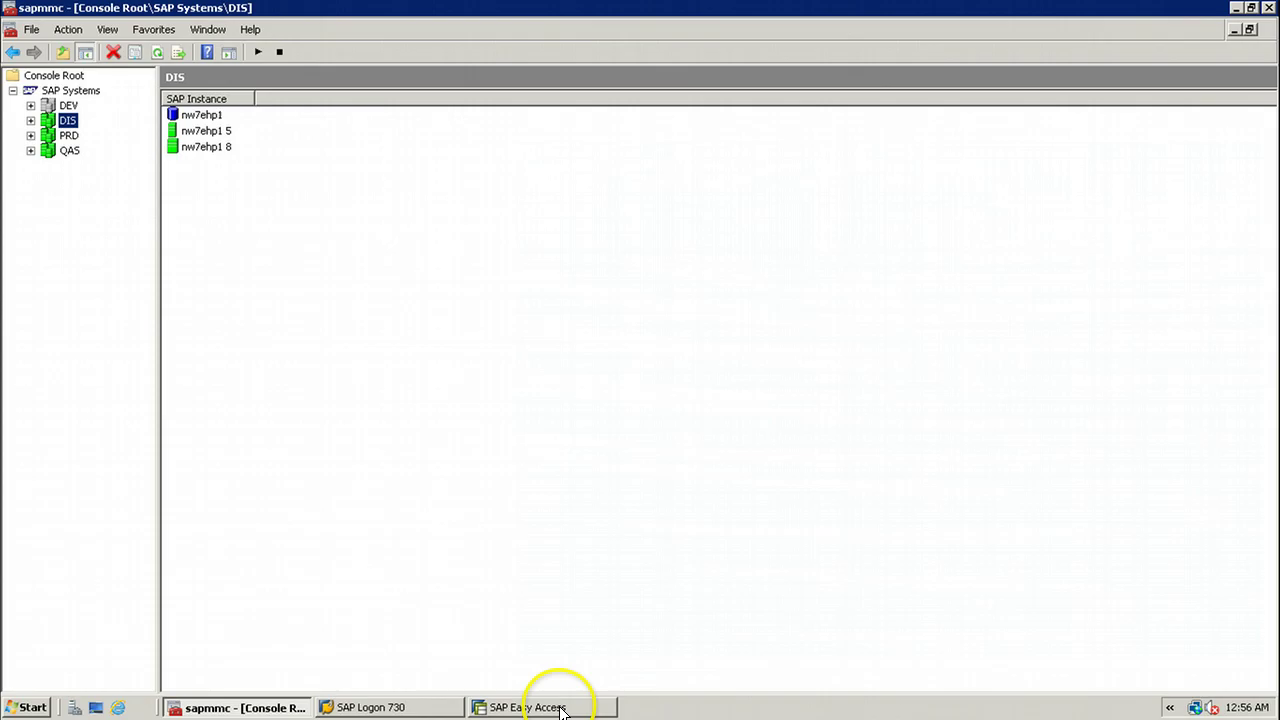
{"action": "left_click", "coordinate": [1235, 10]}
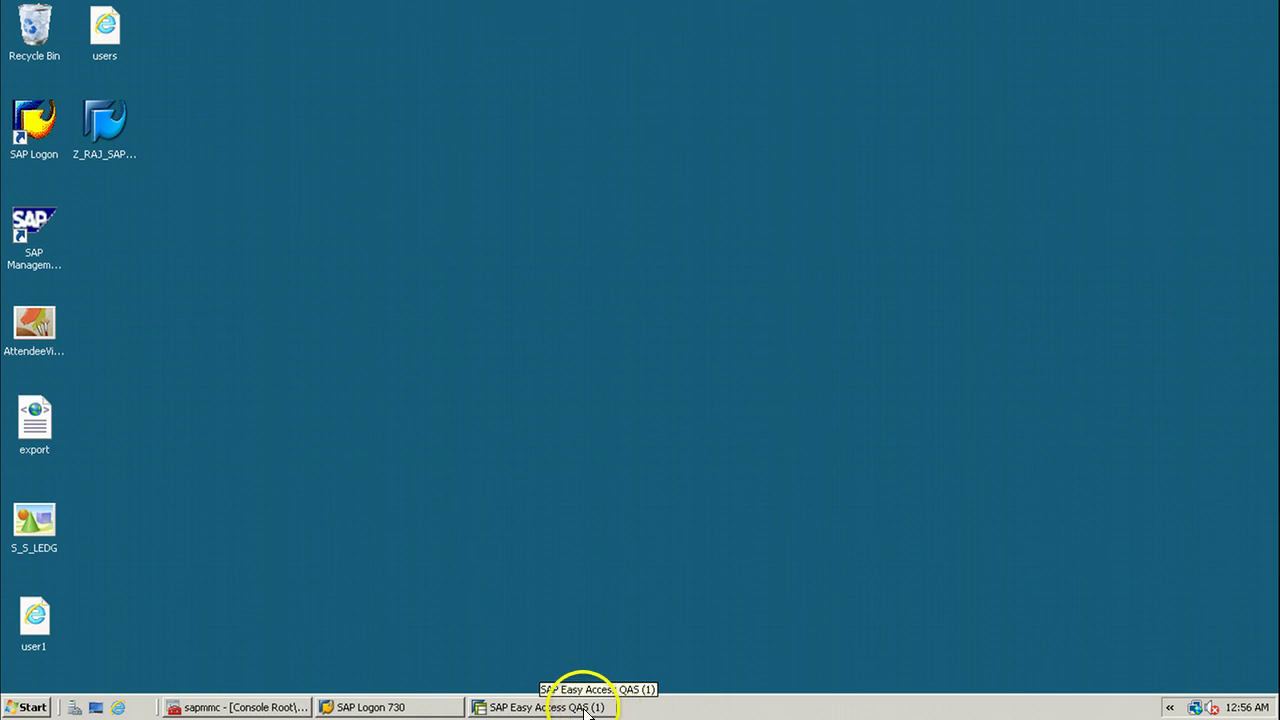
{"action": "left_click", "coordinate": [586, 710]}
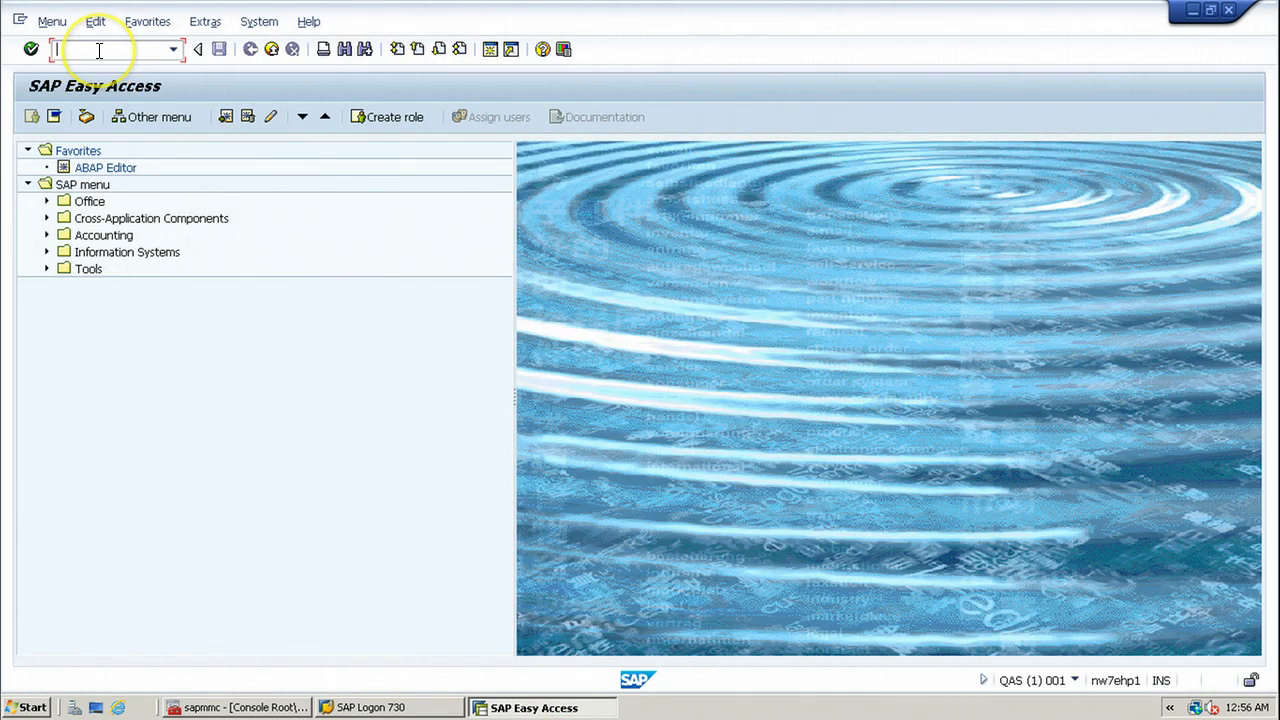
- Run SM59 and select destination DISCLNT001 under ABAP Connections
{"action": "type", "text": "sm59"}
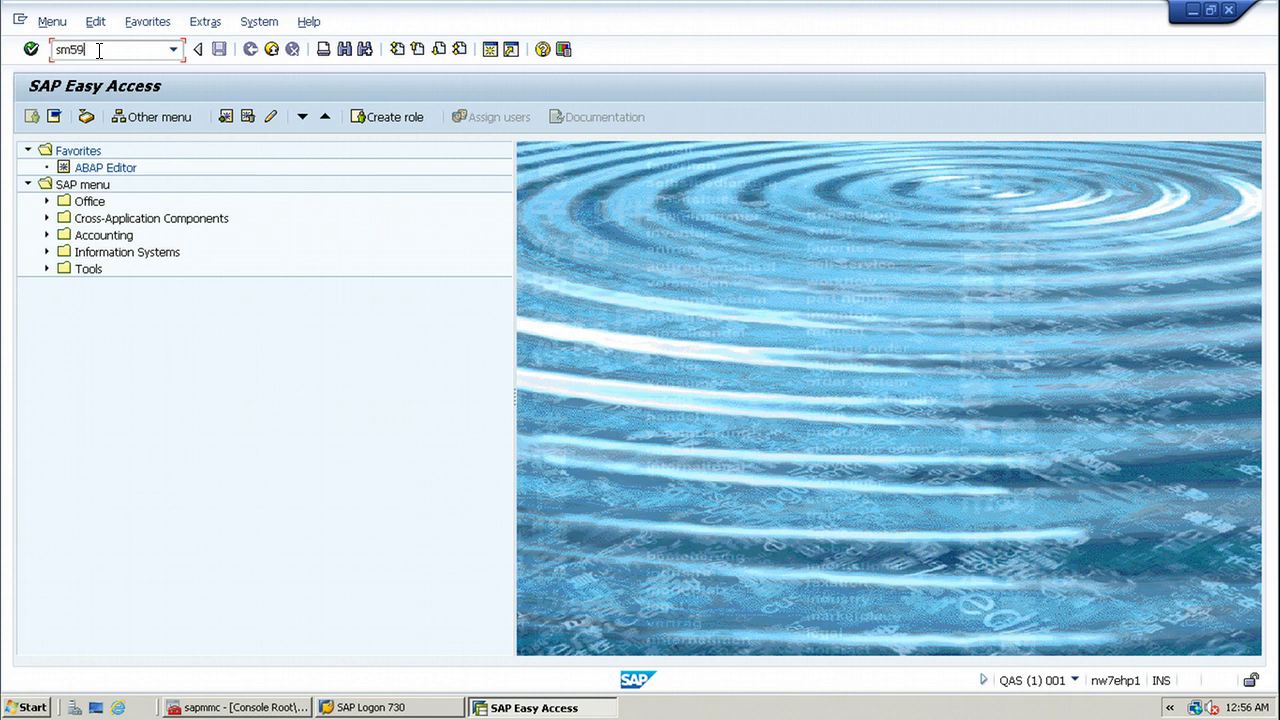
{"action": "key", "text": "Return"}
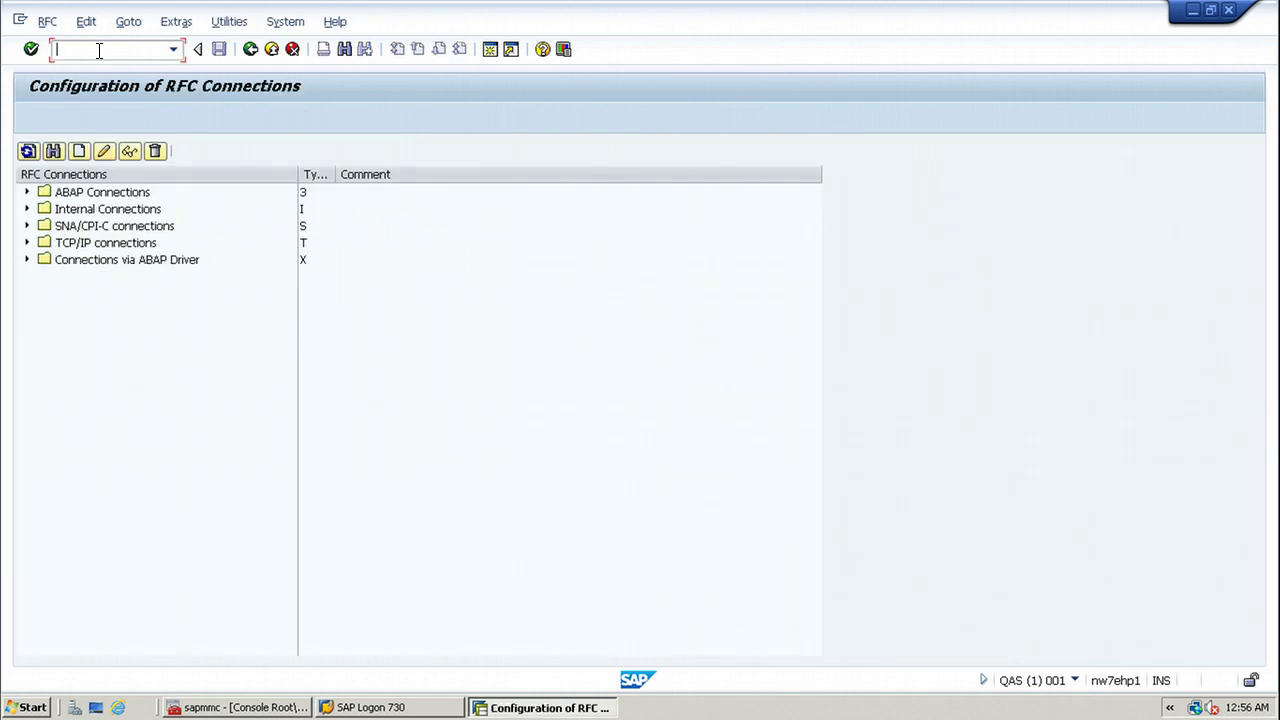
{"action": "left_click", "coordinate": [27, 192]}
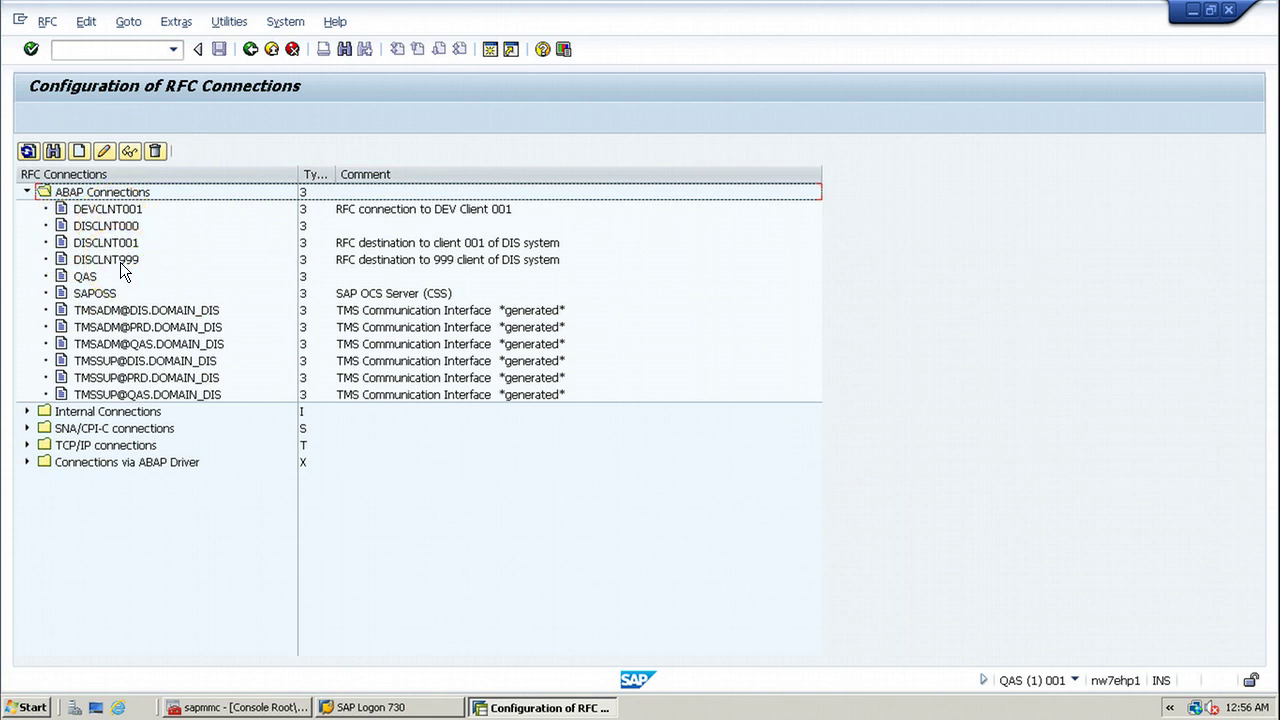
{"action": "left_click", "coordinate": [101, 244]}
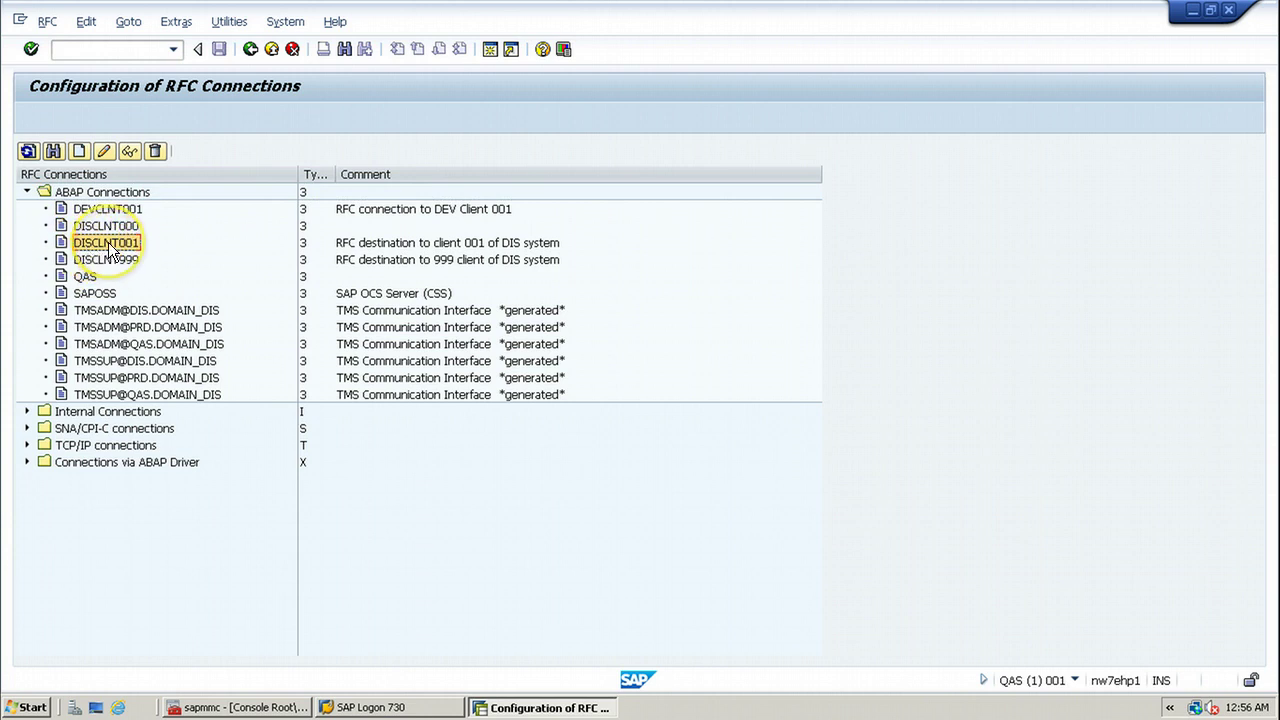
- Open the DISCLNT001 destination, showing its target host and system number 08
{"action": "double_click", "coordinate": [108, 245]}
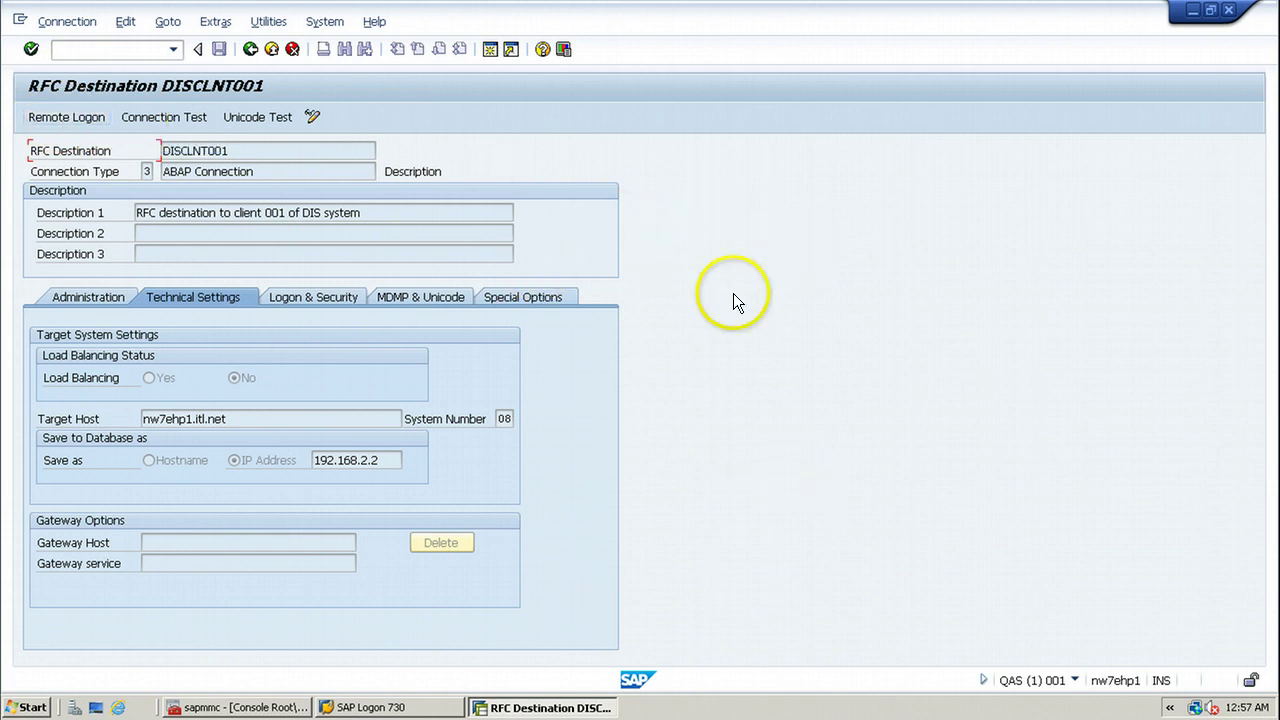
- Log on remotely to DIS client 001, check its system details, then return to DISCLNT001
{"action": "left_click", "coordinate": [64, 116]}
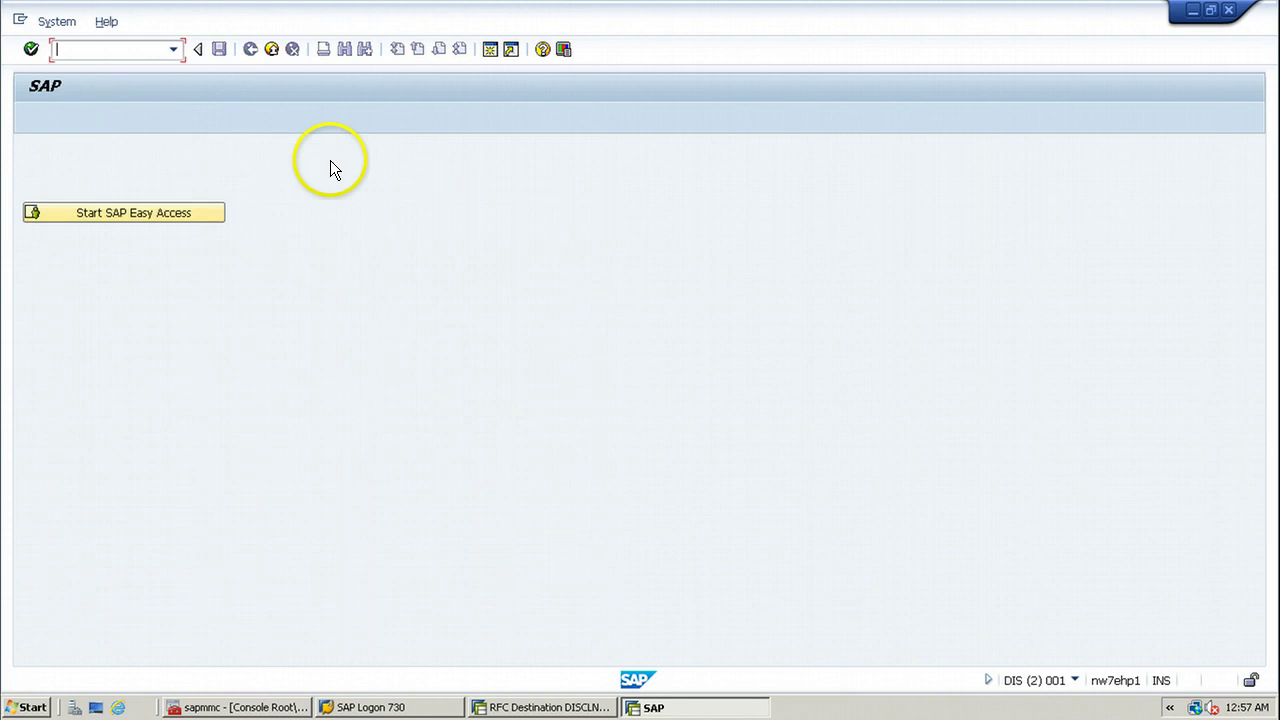
{"action": "left_click", "coordinate": [119, 215]}
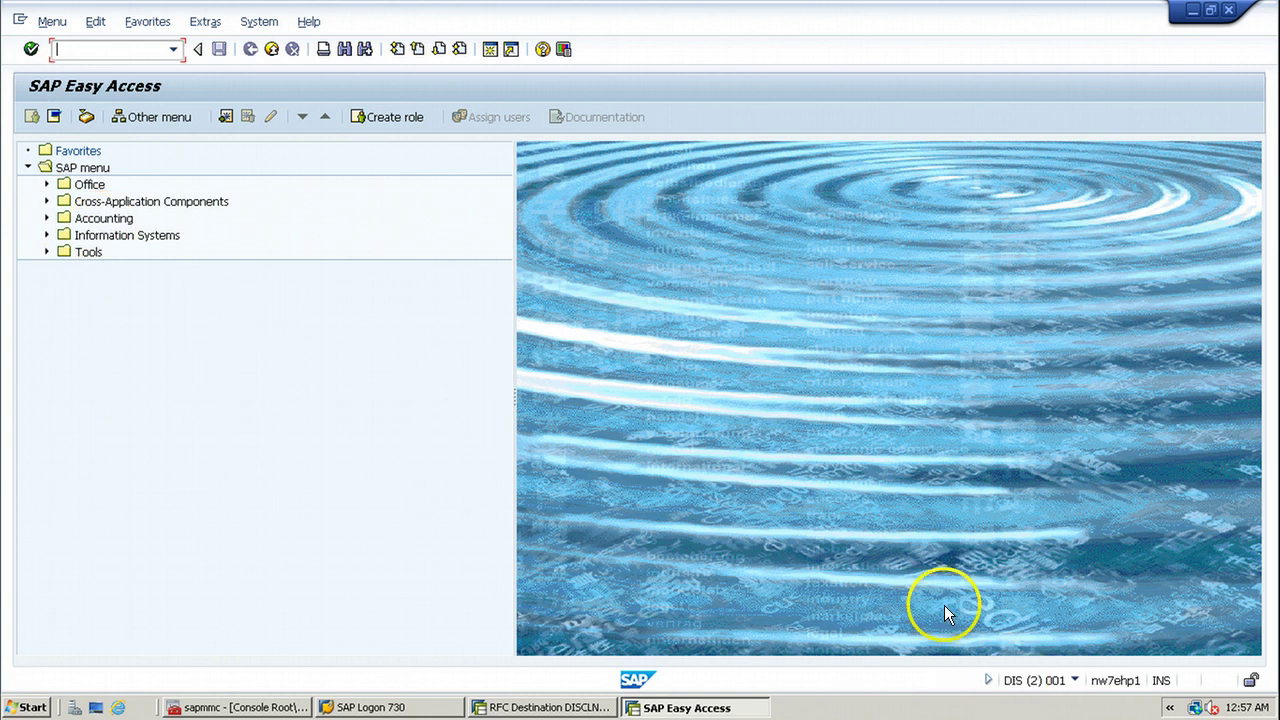
{"action": "left_click", "coordinate": [1074, 680]}
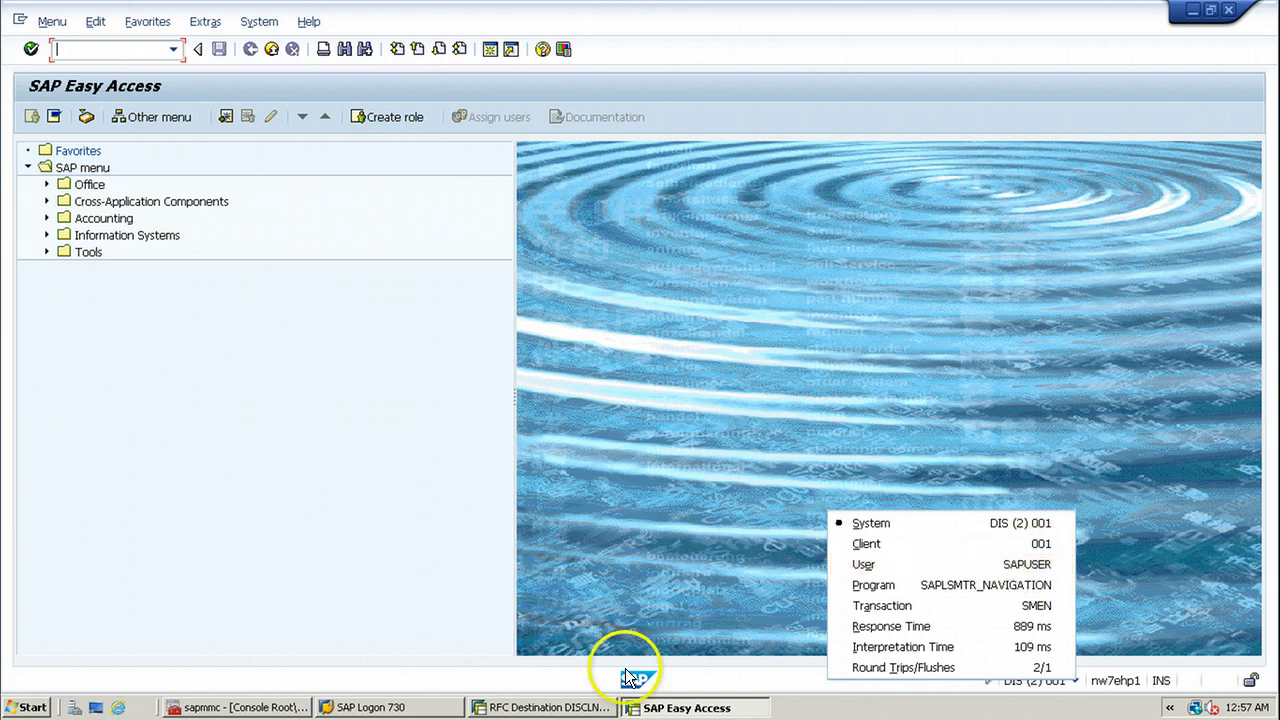
{"action": "left_click", "coordinate": [550, 707]}
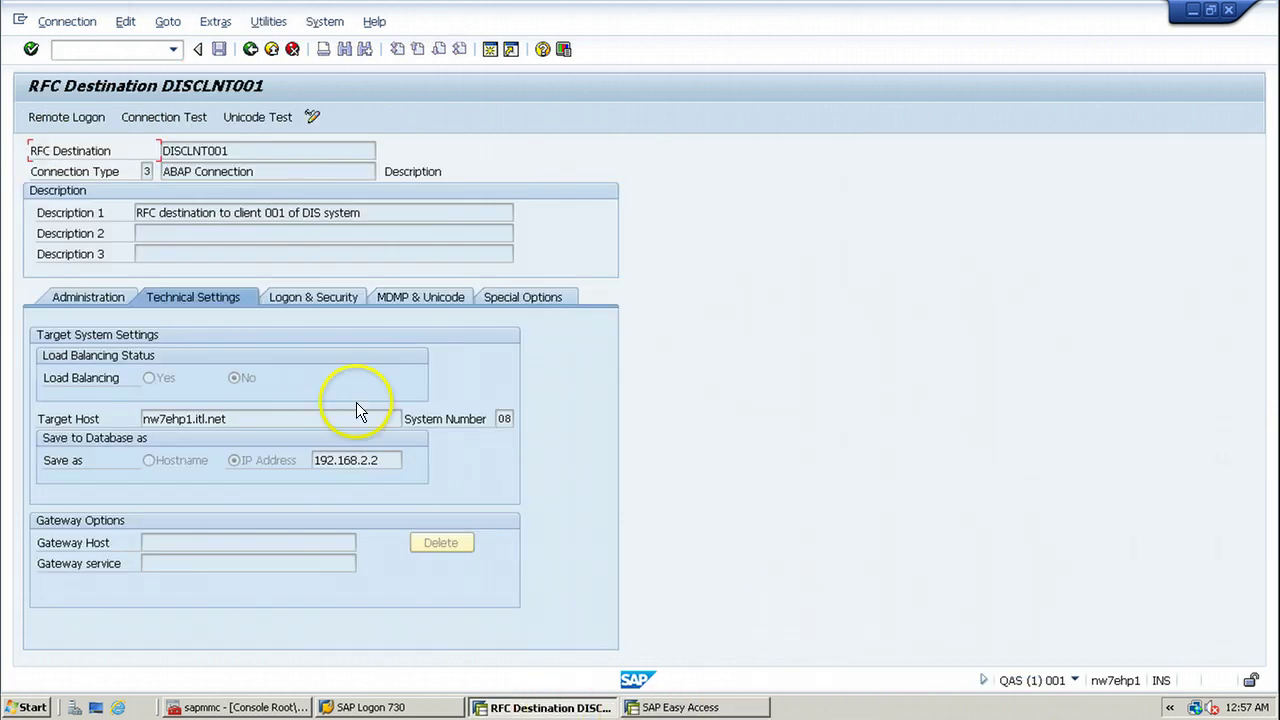
- Review DISCLNT001 logon settings (client 001, saved password) and recheck the DIS session's system details
{"action": "left_click", "coordinate": [328, 301]}
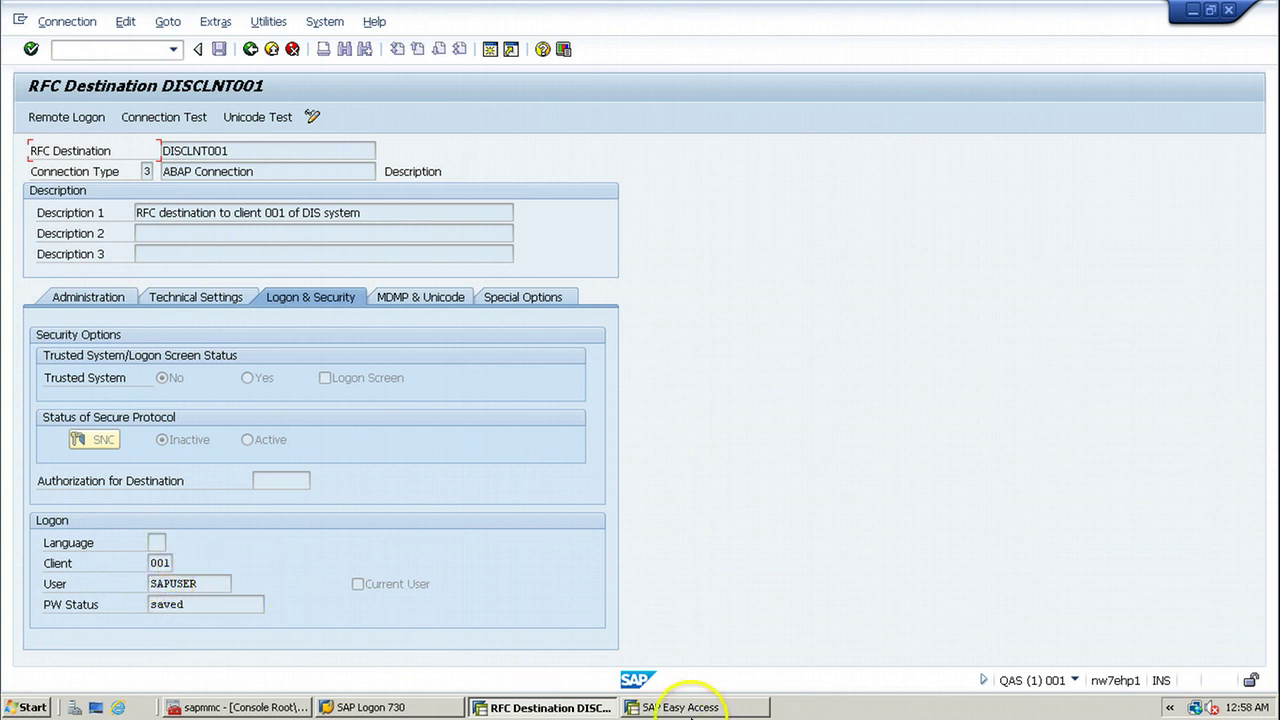
{"action": "left_click", "coordinate": [705, 708]}
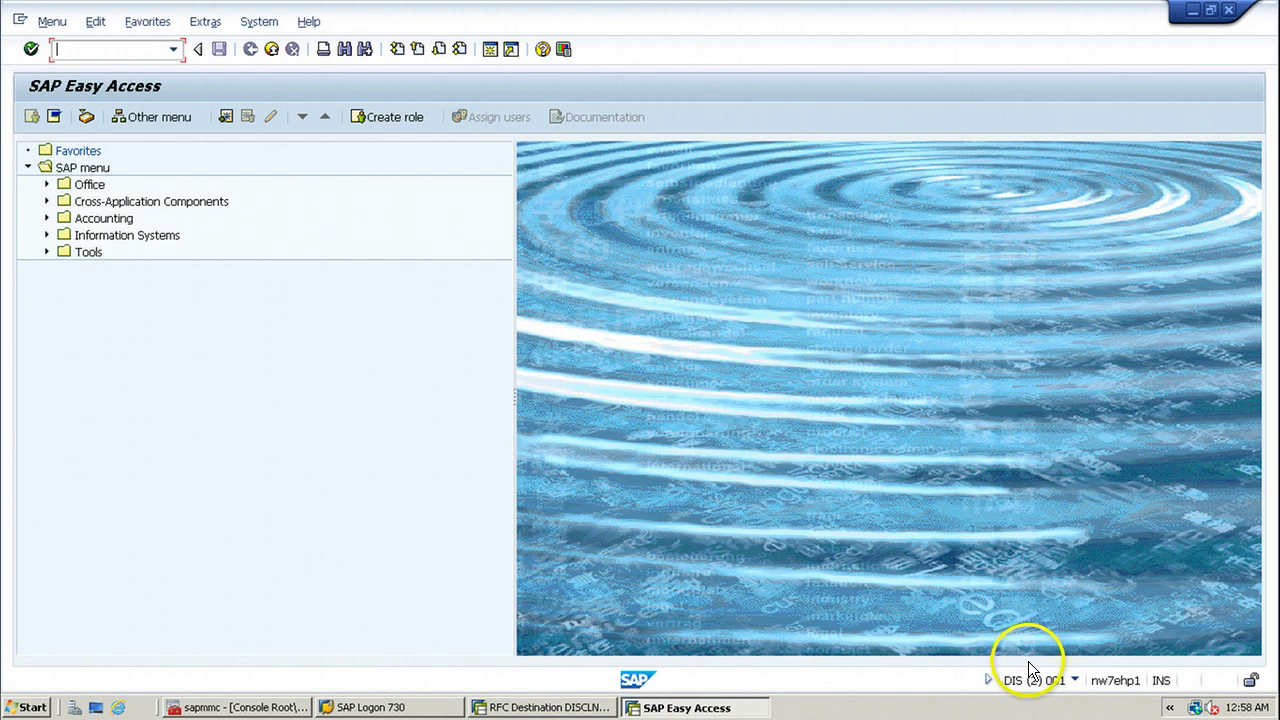
{"action": "left_click", "coordinate": [1073, 681]}
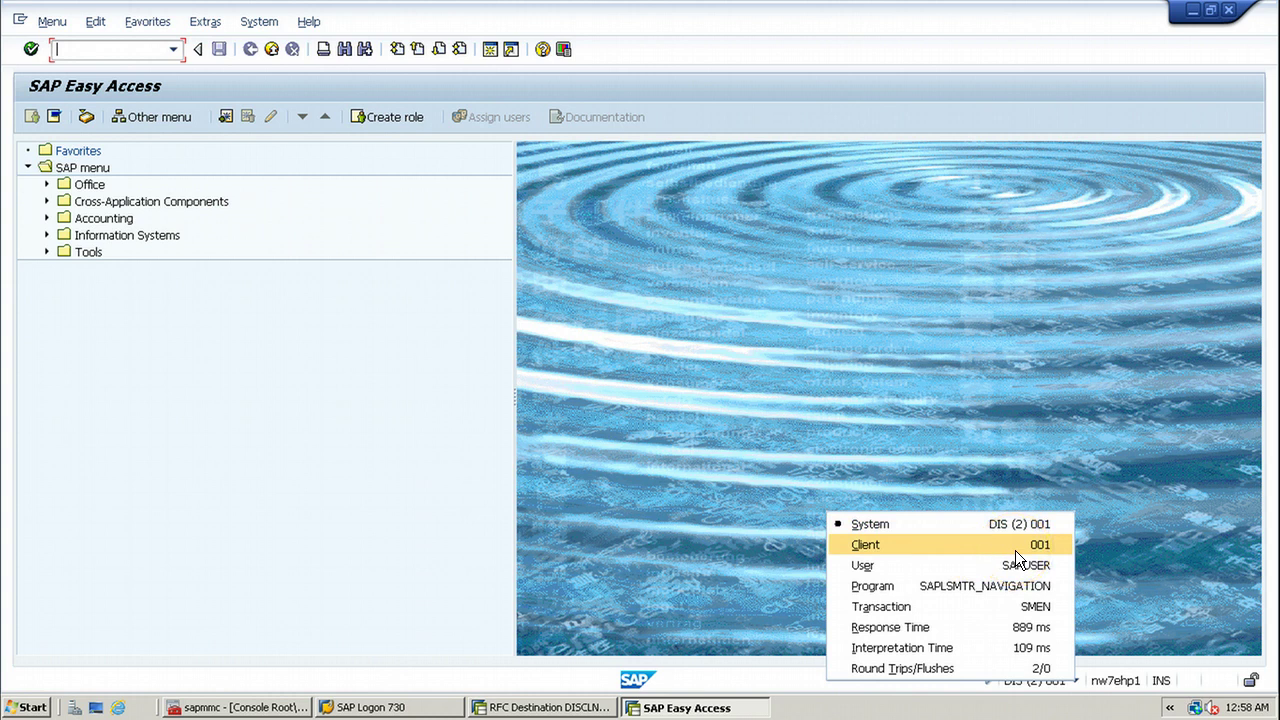
{"action": "left_click", "coordinate": [545, 706]}
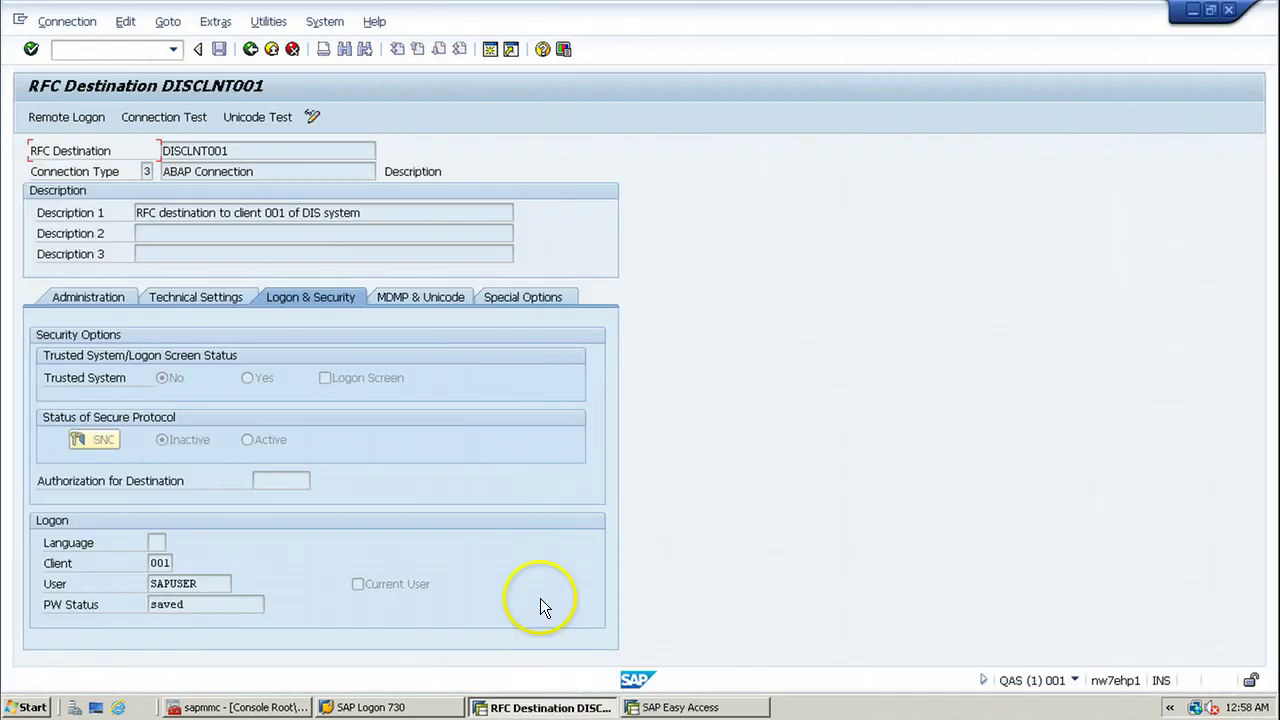
{"action": "left_click", "coordinate": [222, 24]}
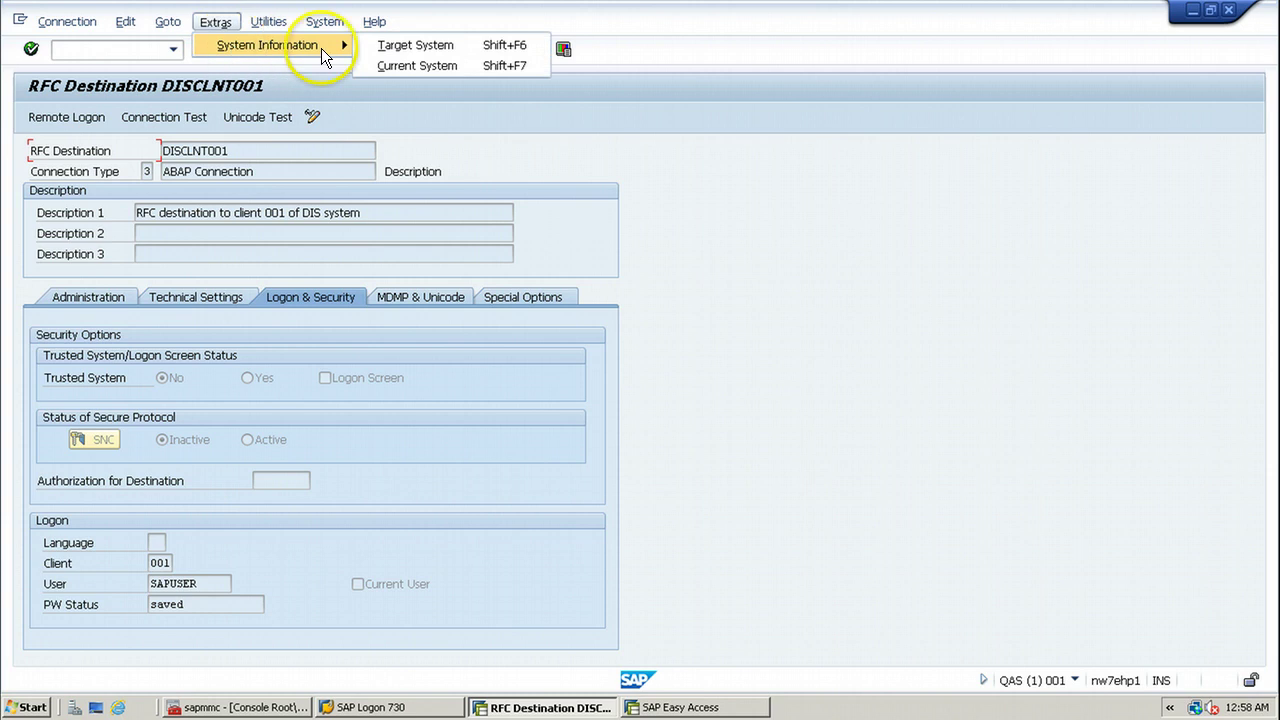
{"action": "mouse_move", "coordinate": [267, 45]}
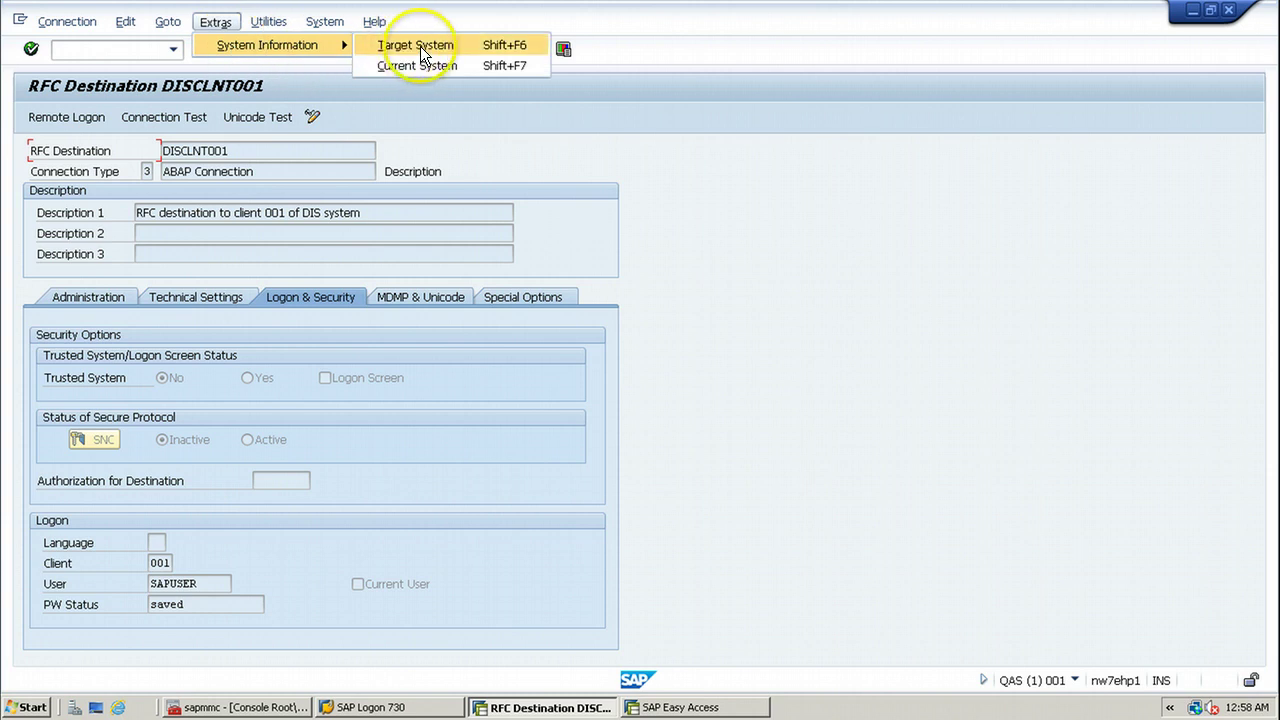
- Inspect DISCLNT001's target system information: DIS on Oracle, release 701, database name and host
{"action": "left_click", "coordinate": [423, 50]}
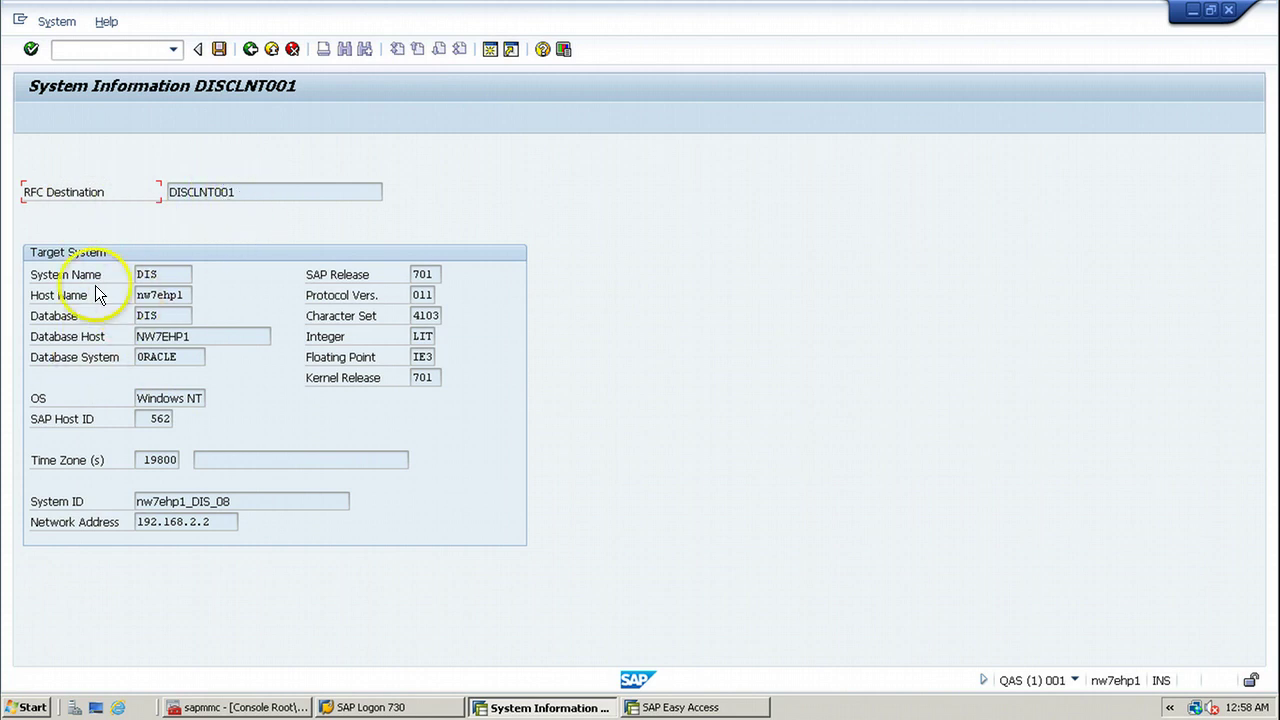
{"action": "left_click", "coordinate": [160, 276]}
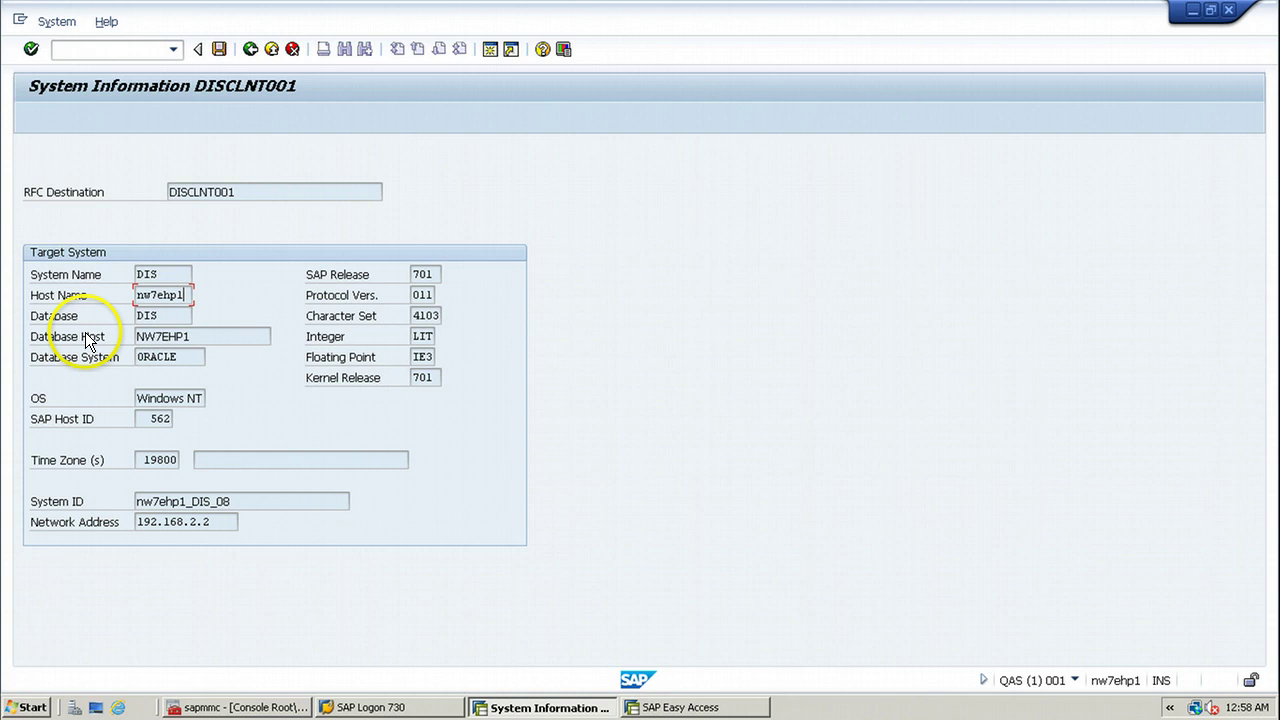
{"action": "left_click", "coordinate": [170, 318]}
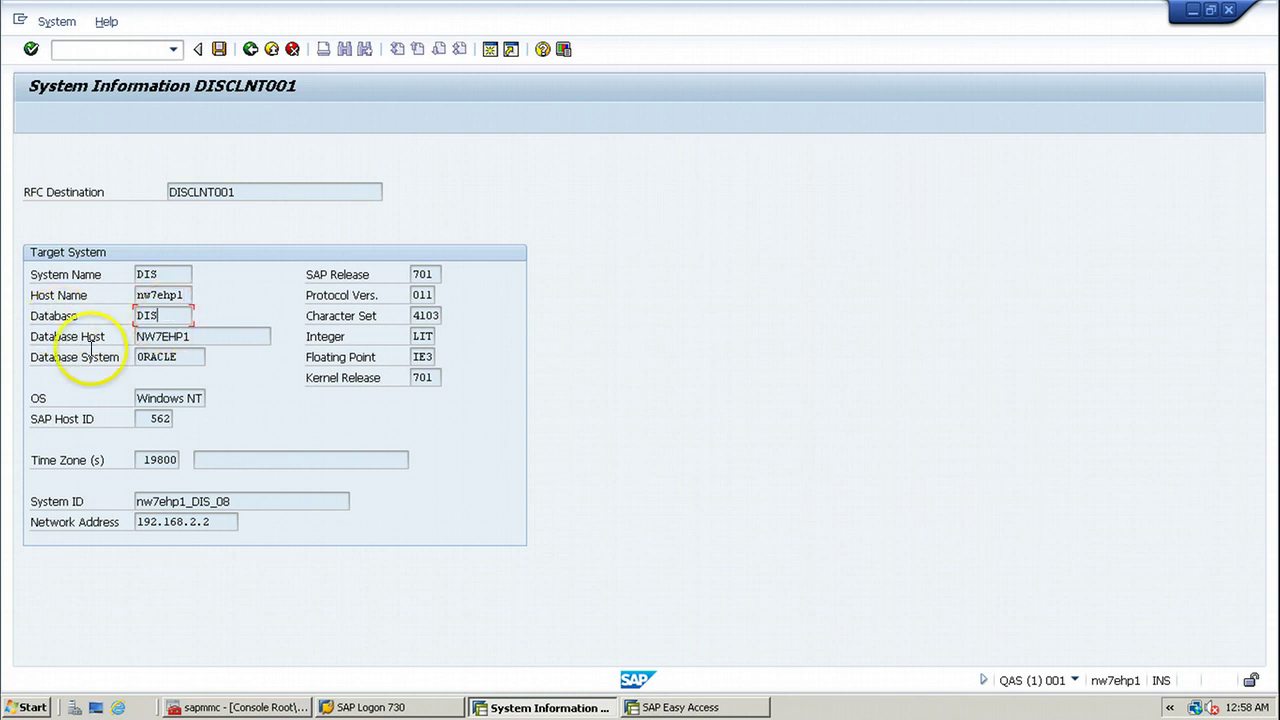
{"action": "left_click", "coordinate": [220, 336]}
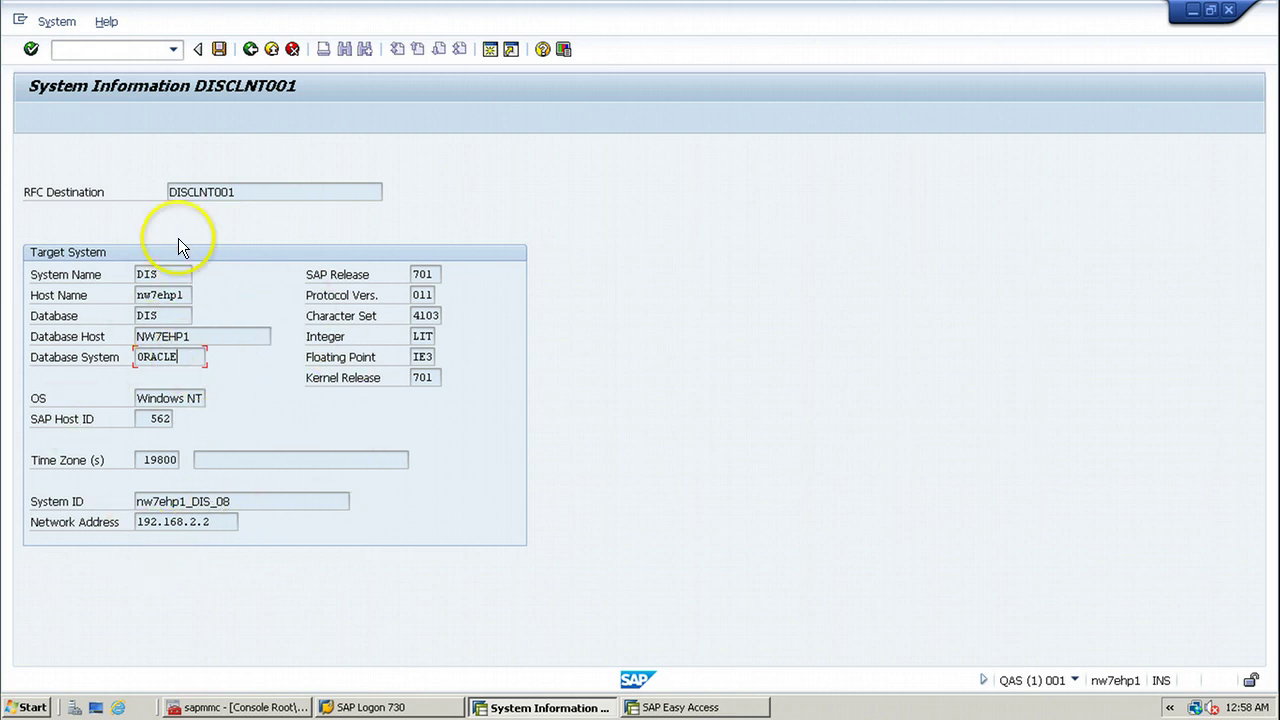
{"action": "left_click", "coordinate": [250, 49]}
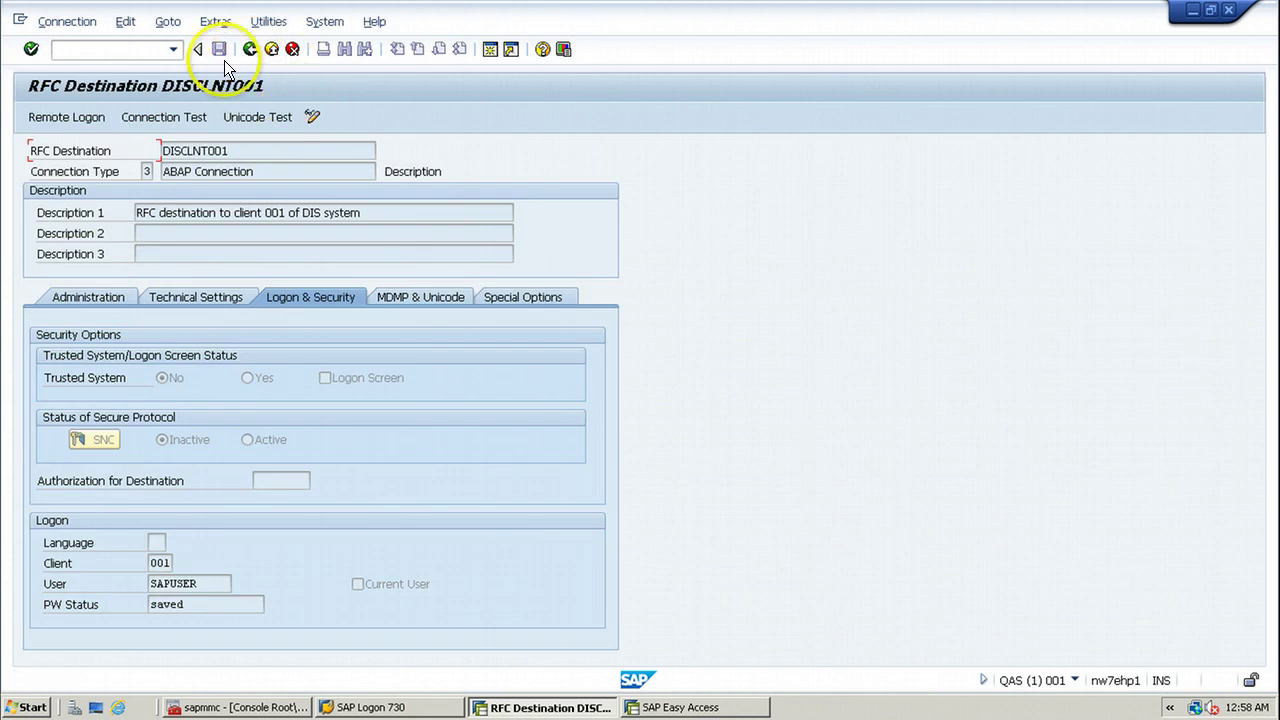
{"action": "left_click", "coordinate": [215, 21]}
{"action": "mouse_move", "coordinate": [267, 45]}
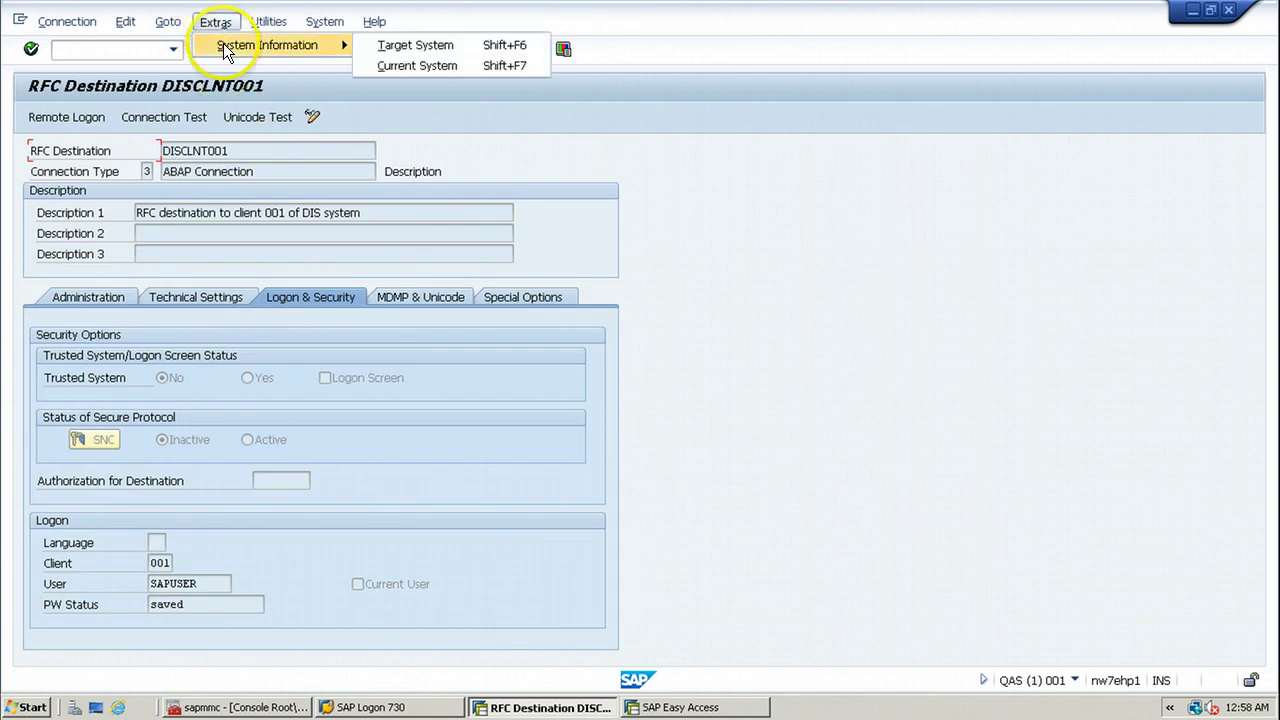
- Compare with local system information: QAS on host nw7ehp1, Oracle release 701
{"action": "left_click", "coordinate": [391, 66]}
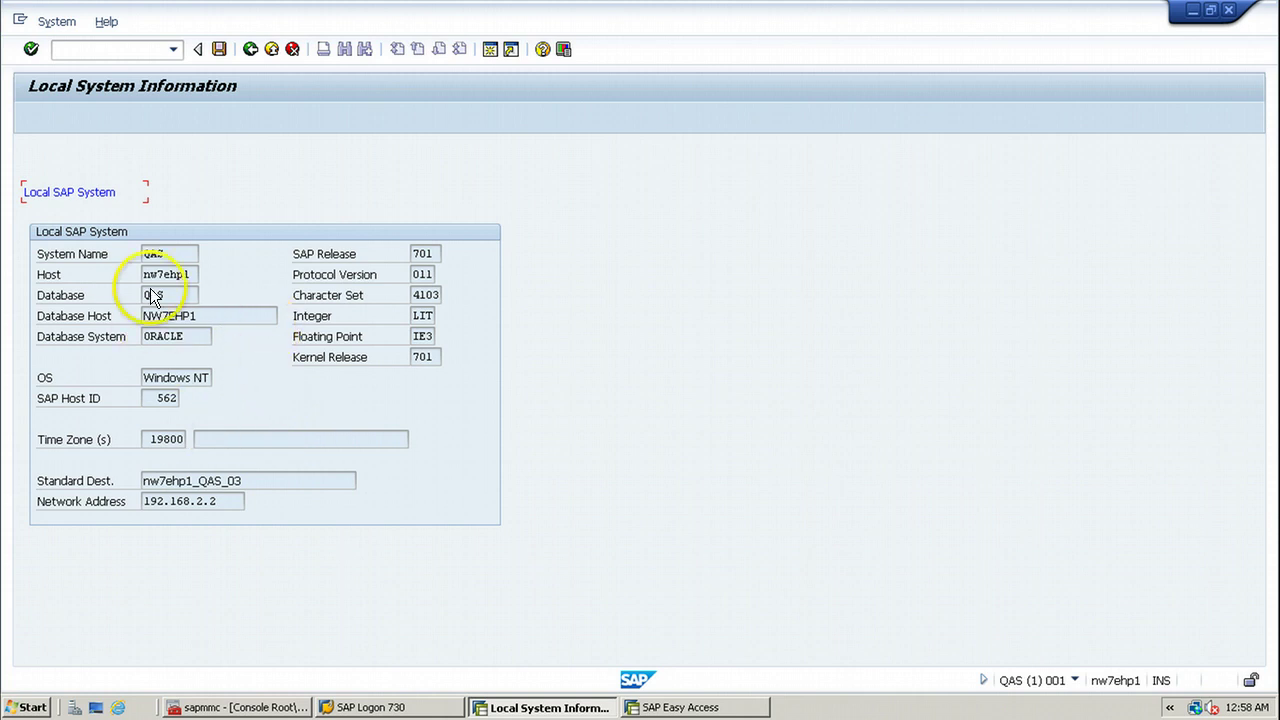
{"action": "left_click", "coordinate": [184, 259]}
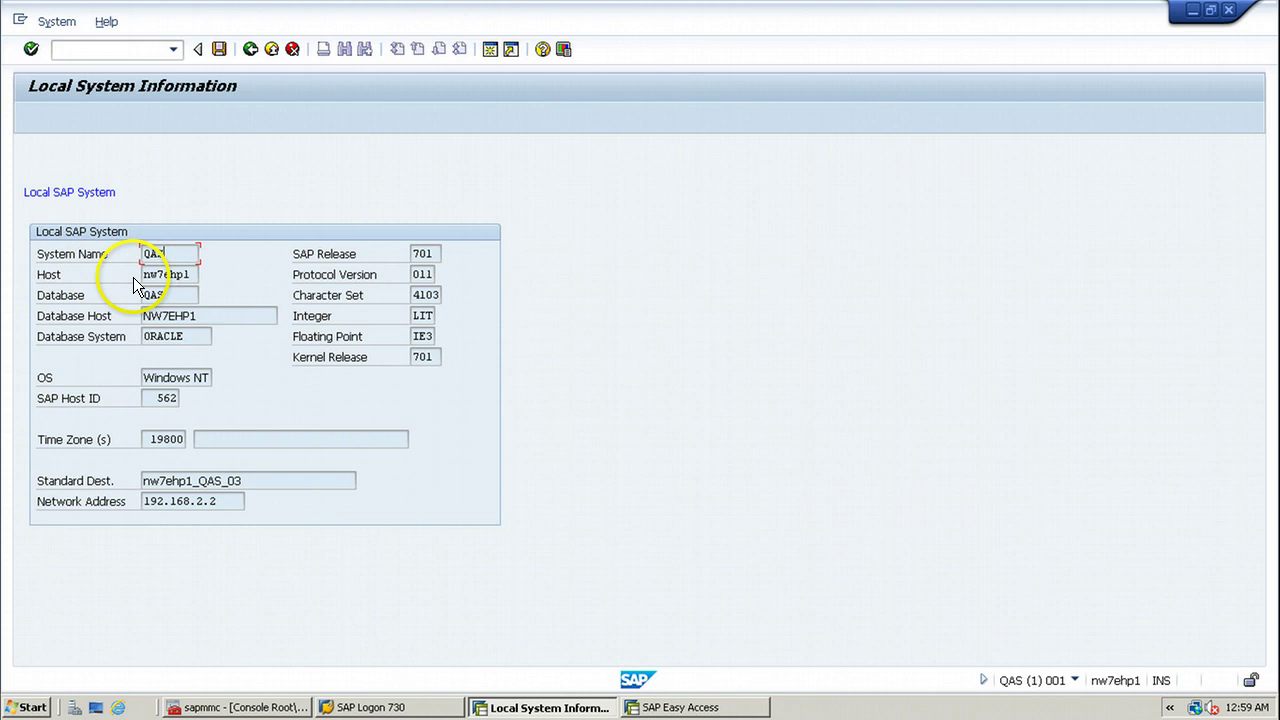
{"action": "left_click", "coordinate": [191, 277]}
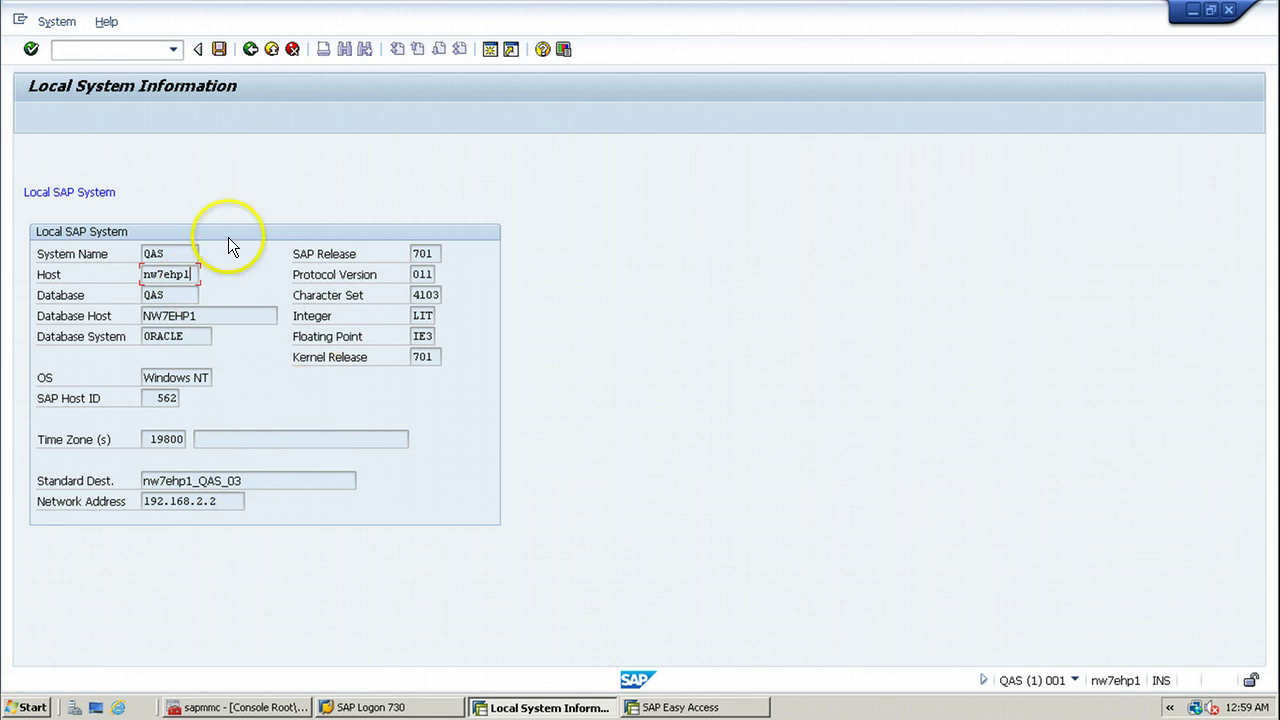
{"action": "left_click", "coordinate": [250, 49]}
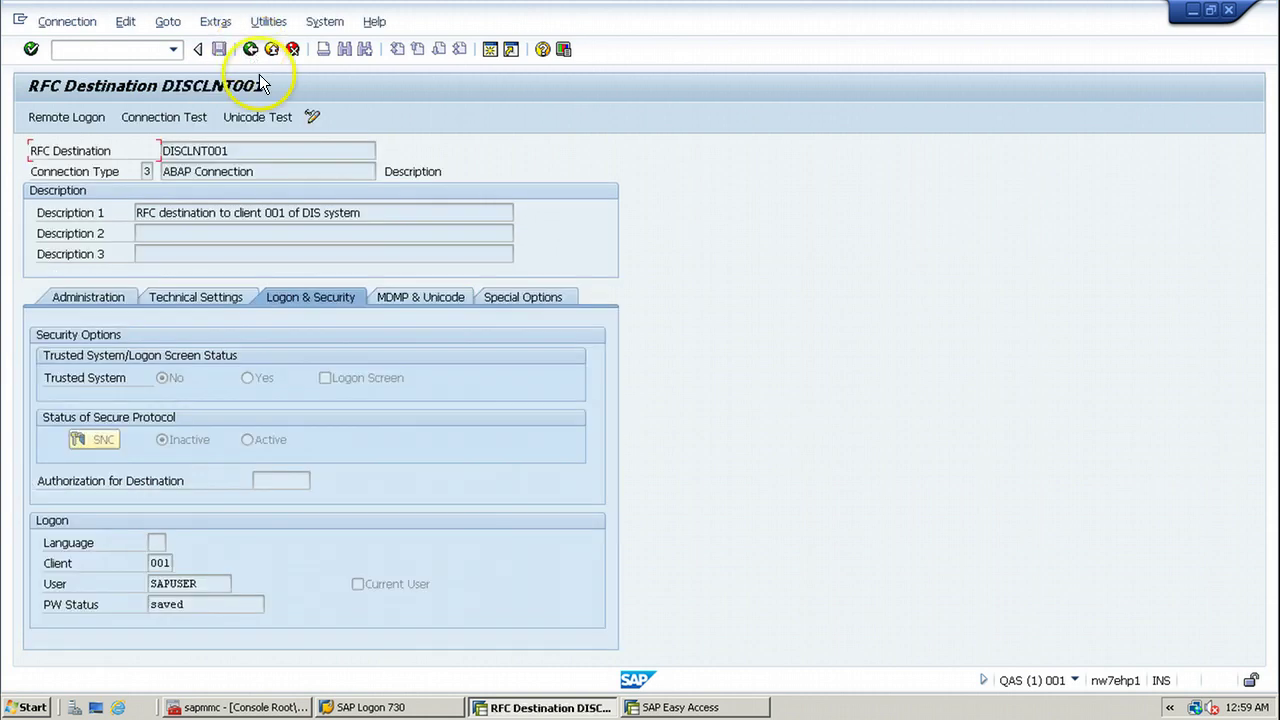
- Start another remote logon via DISCLNT001, check SAP Logon, then minimize to the local desktop
{"action": "left_click", "coordinate": [69, 128]}
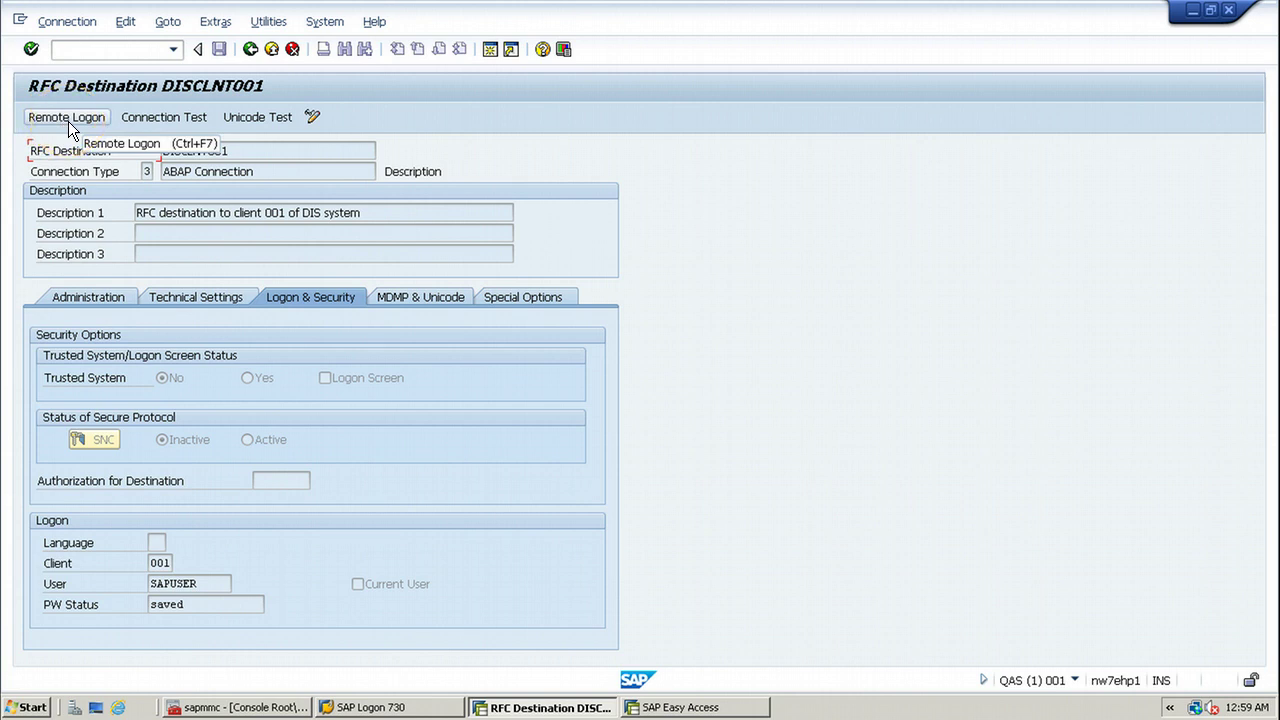
{"action": "left_click", "coordinate": [351, 706]}
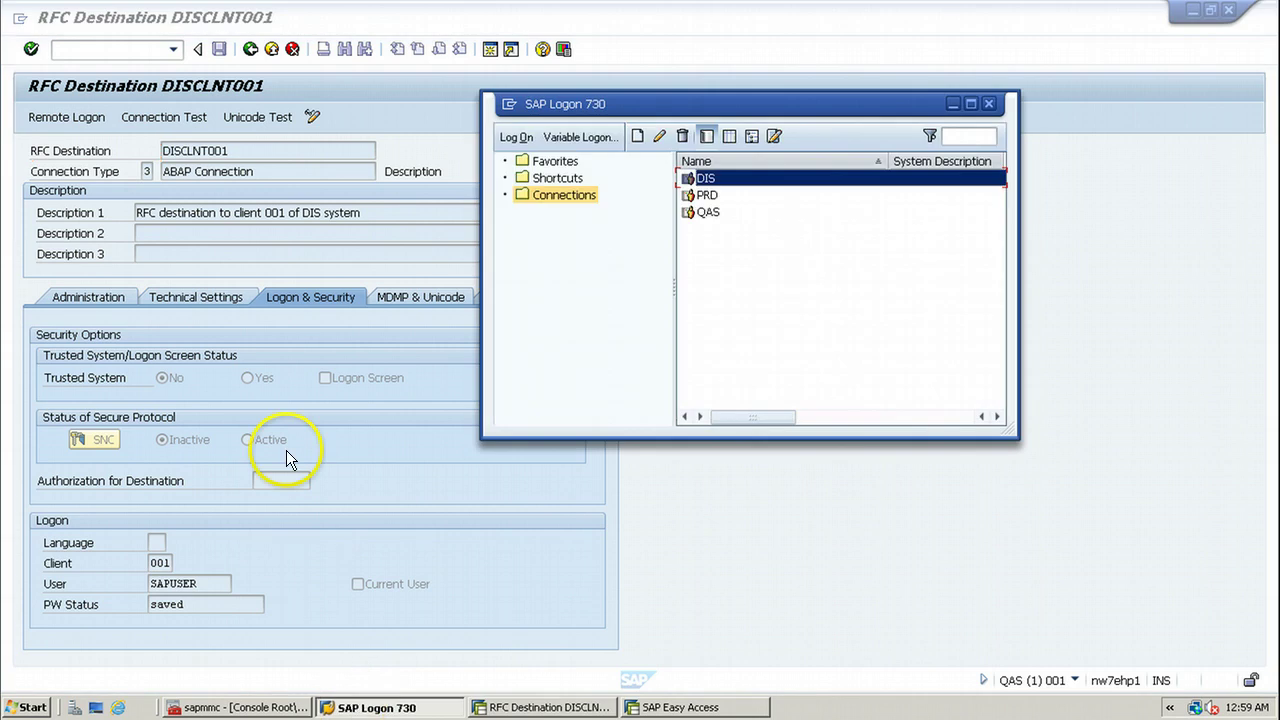
{"action": "left_click", "coordinate": [953, 104]}
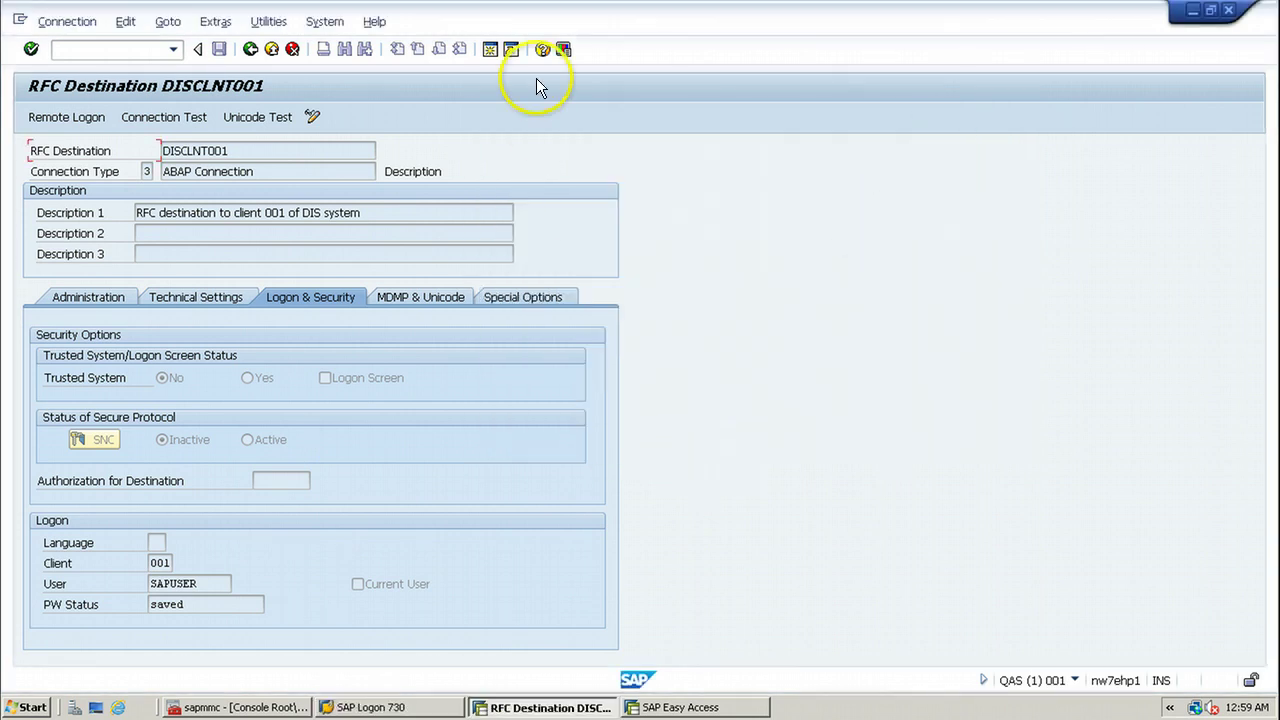
{"action": "left_click", "coordinate": [848, 12]}
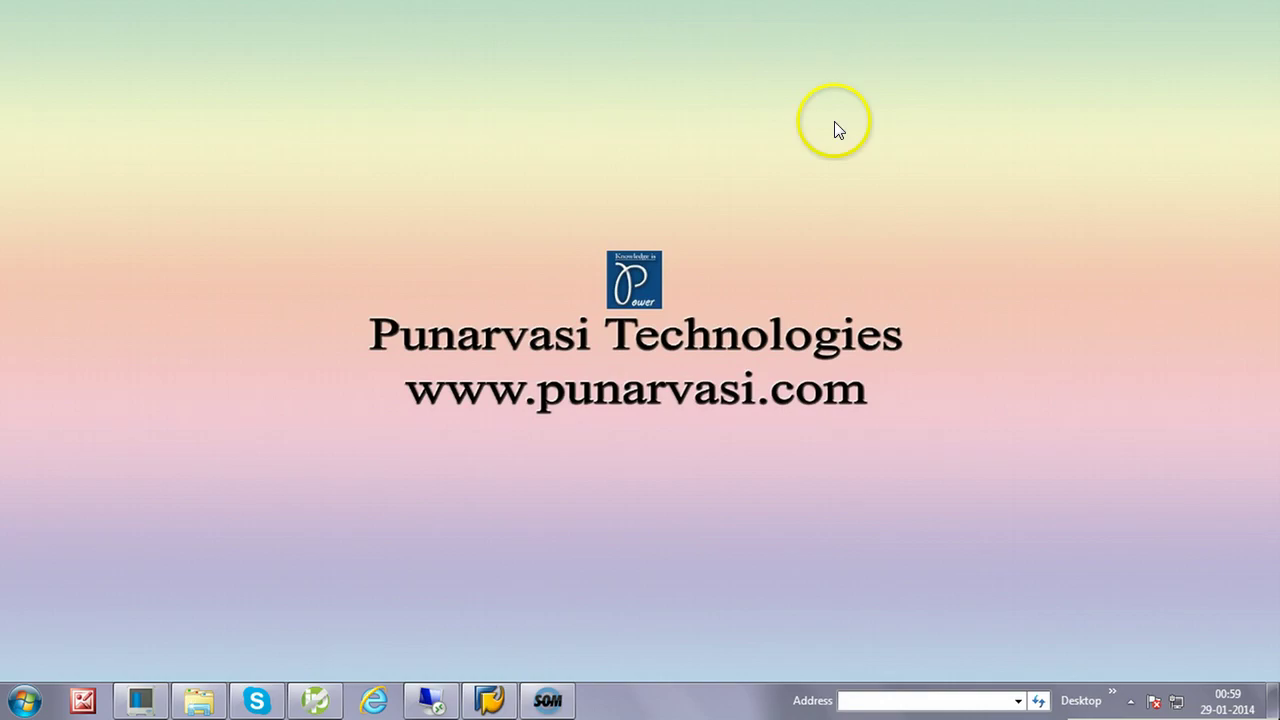